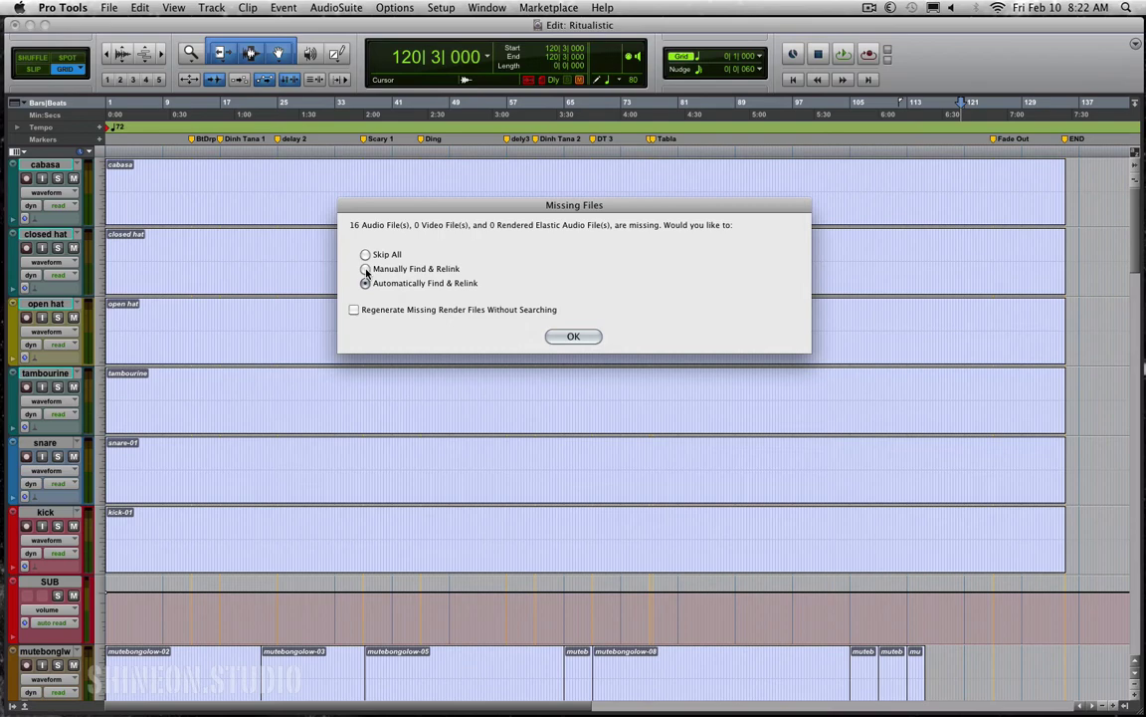
- Relink the missing files manually, searching only the Record drive
left_click(366, 270)
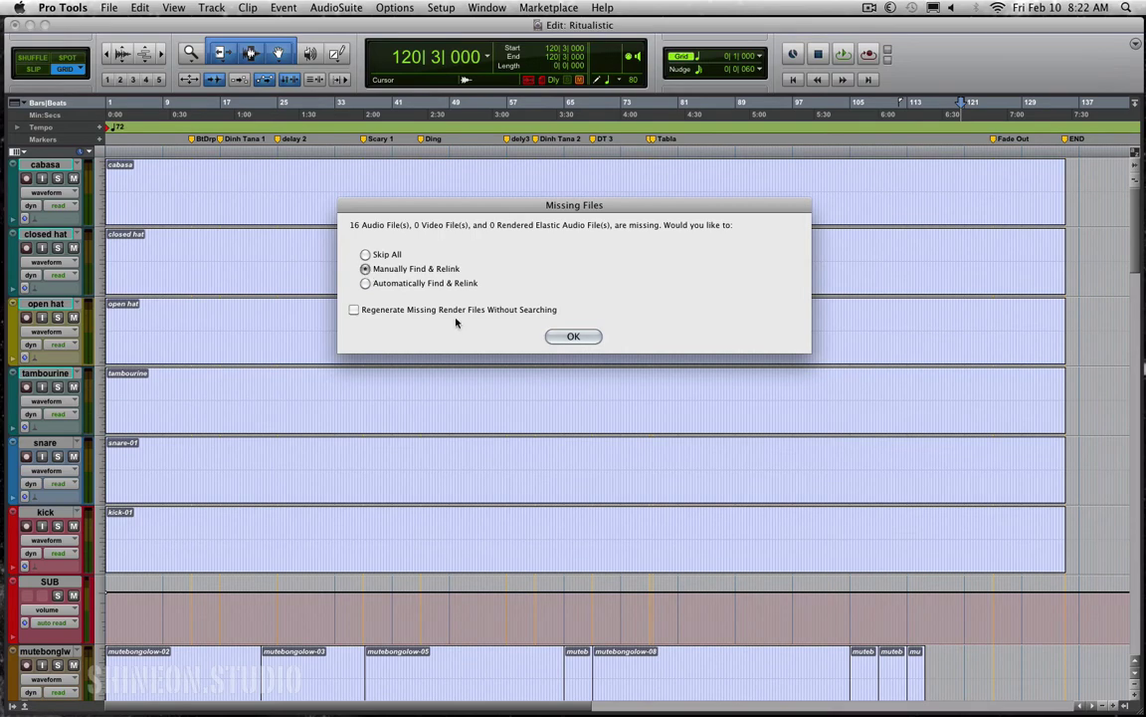
left_click(574, 337)
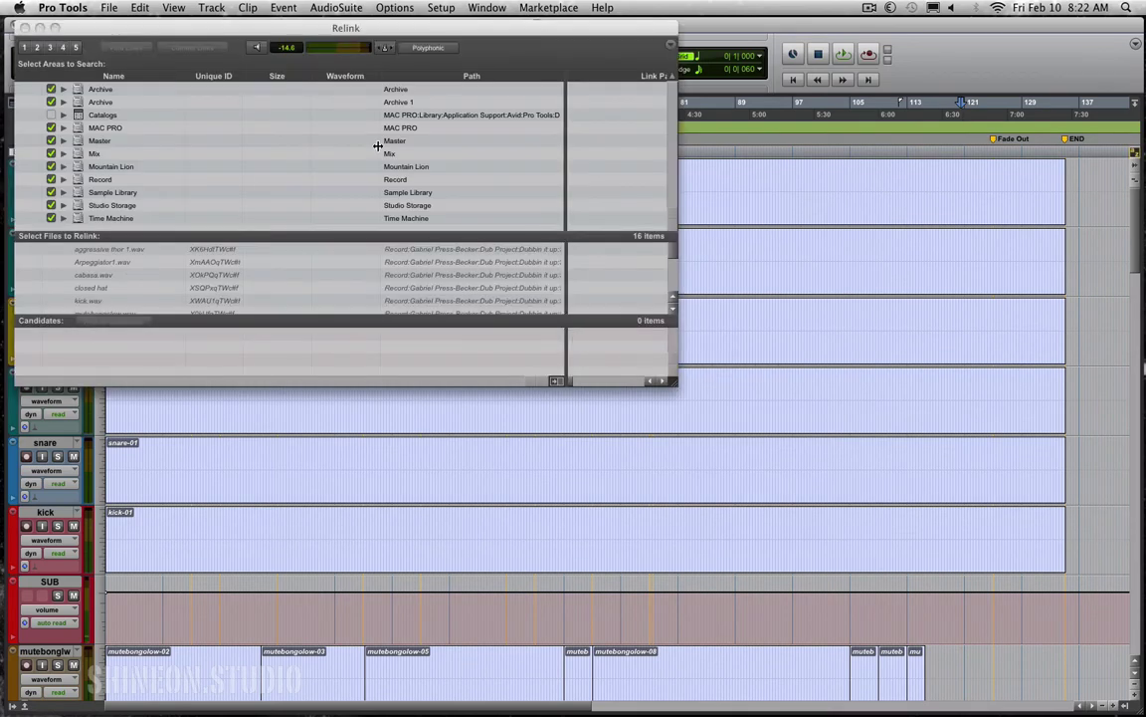
left_click_drag(352, 28, 549, 142)
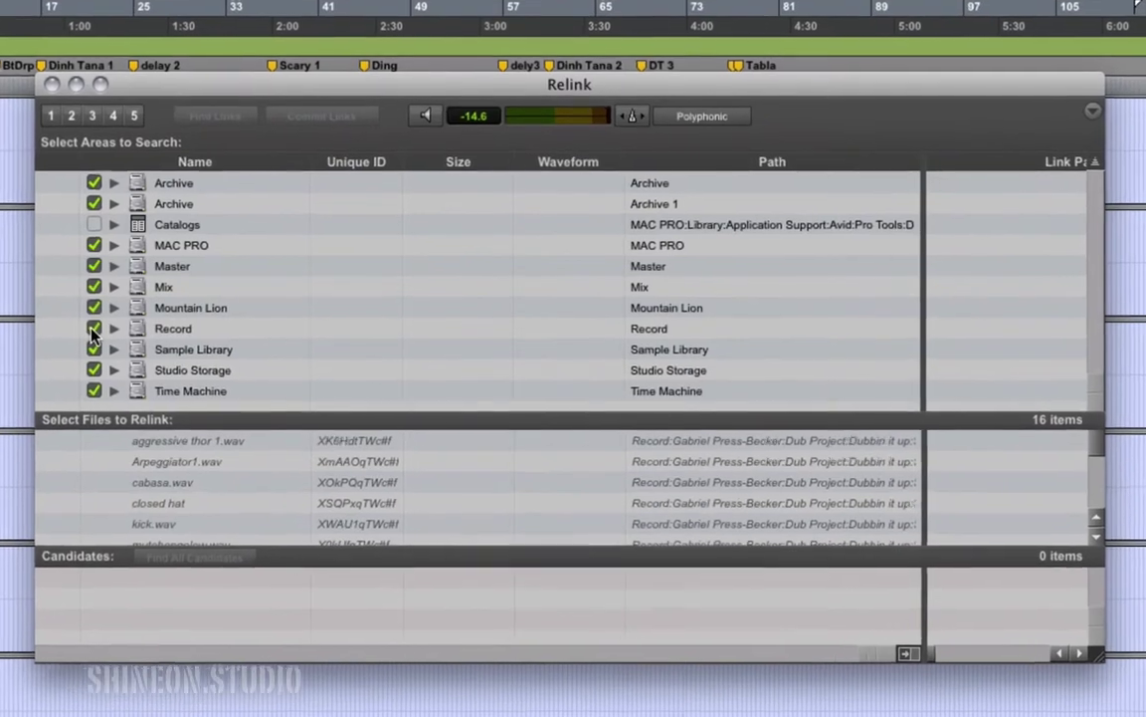
left_click(155, 318, "alt")
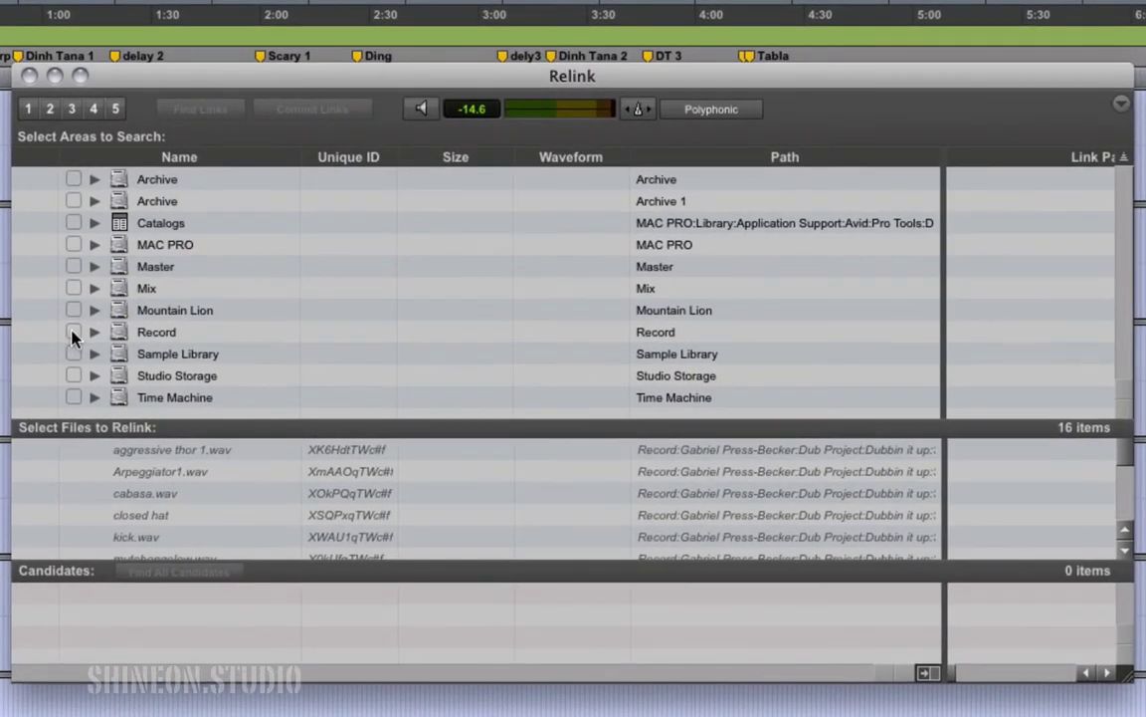
left_click(74, 332)
- Expand Record > Dub Project > Ritualistic and check the project's subfolders as search areas
left_click(94, 332)
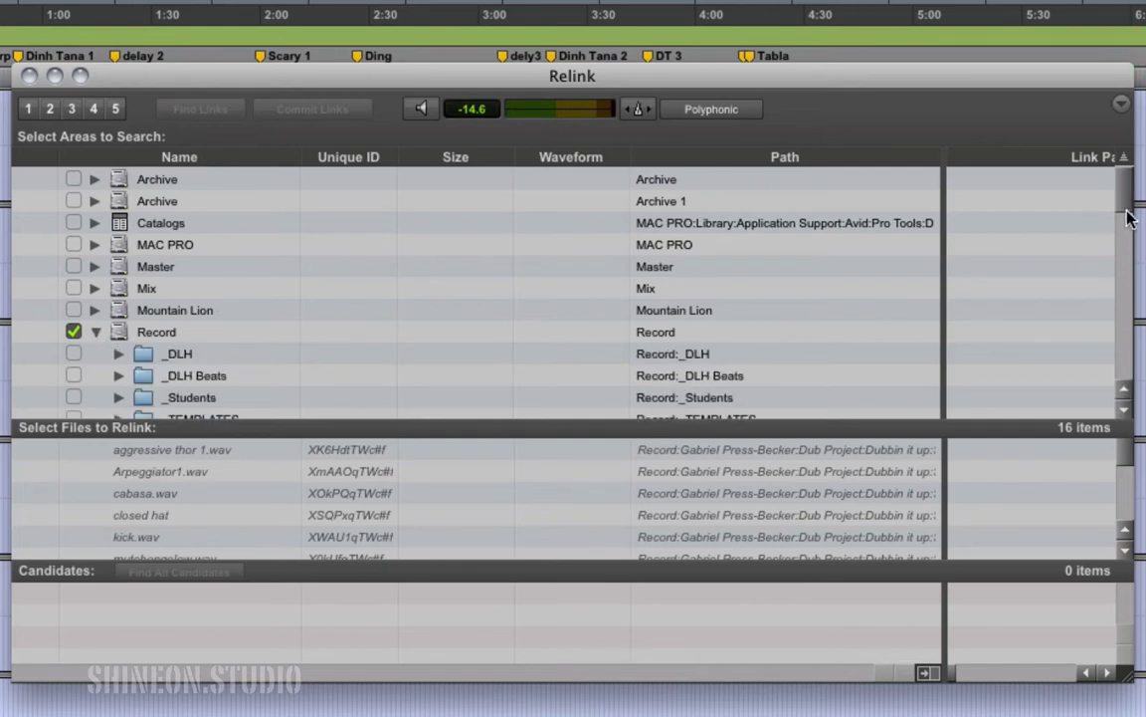
left_click_drag(1126, 194, 1133, 270)
left_click(120, 297)
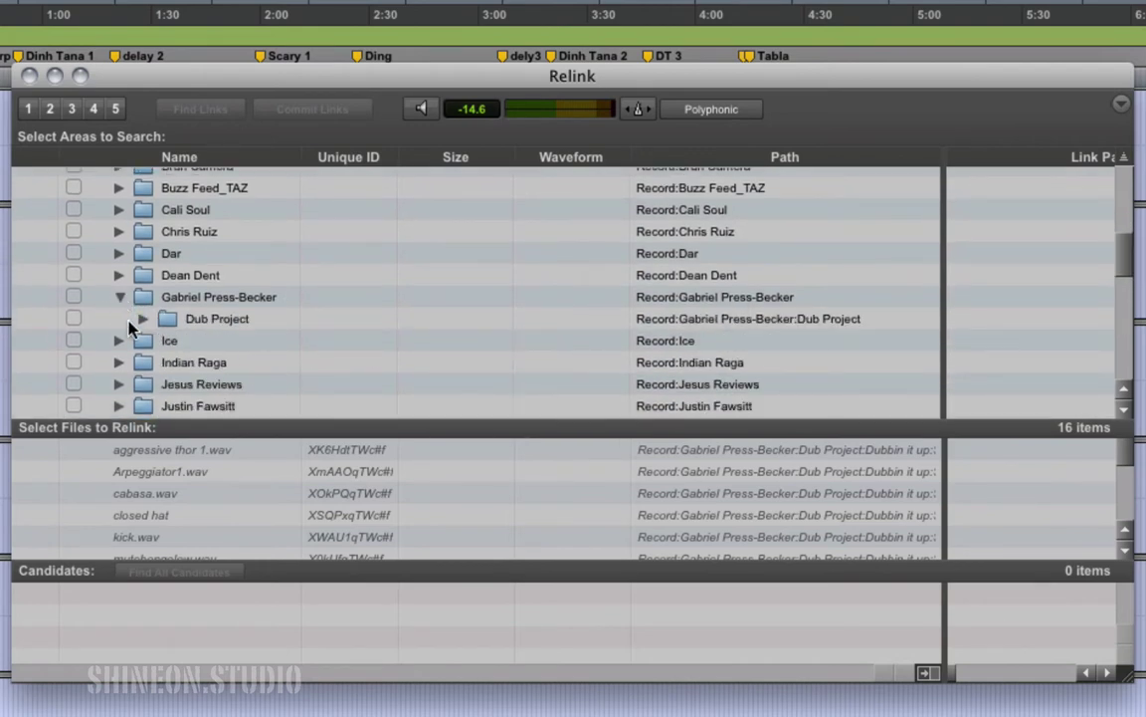
left_click(143, 319)
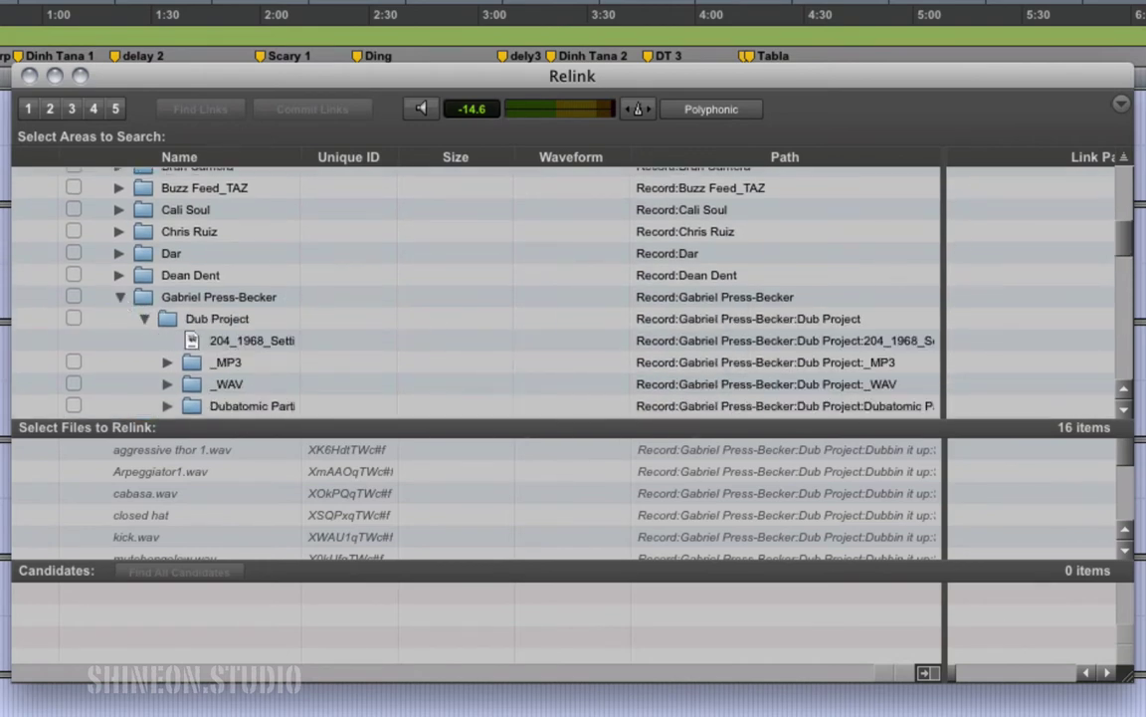
left_click_drag(1130, 242, 1131, 269)
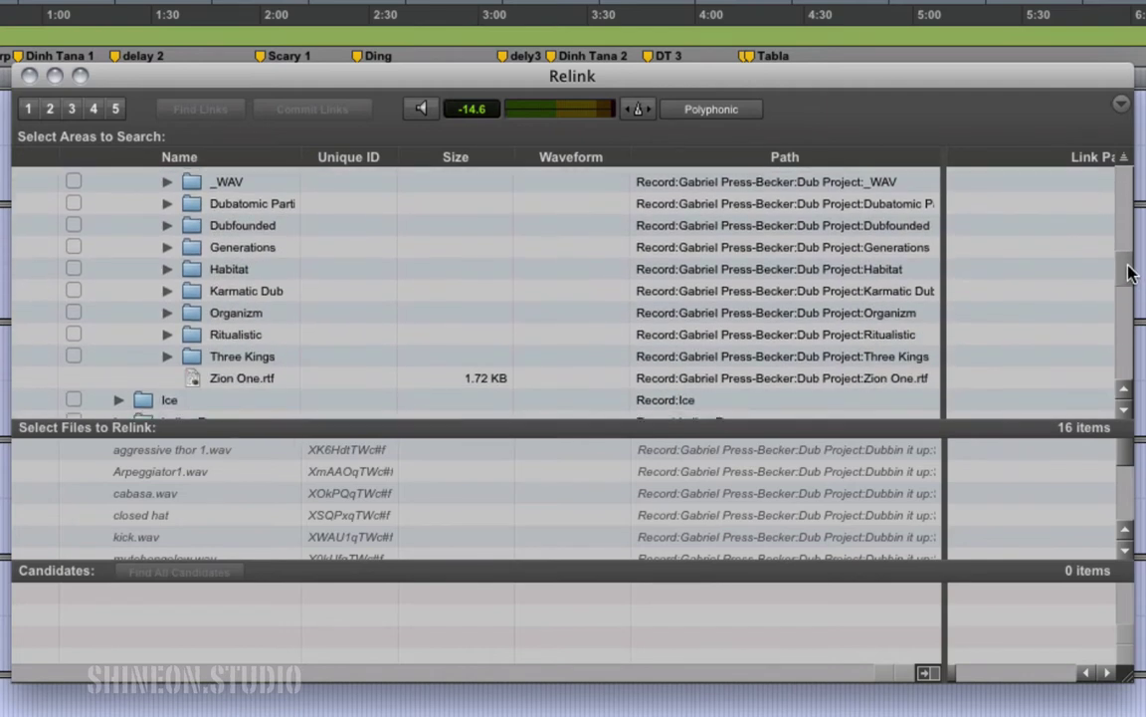
left_click(167, 334)
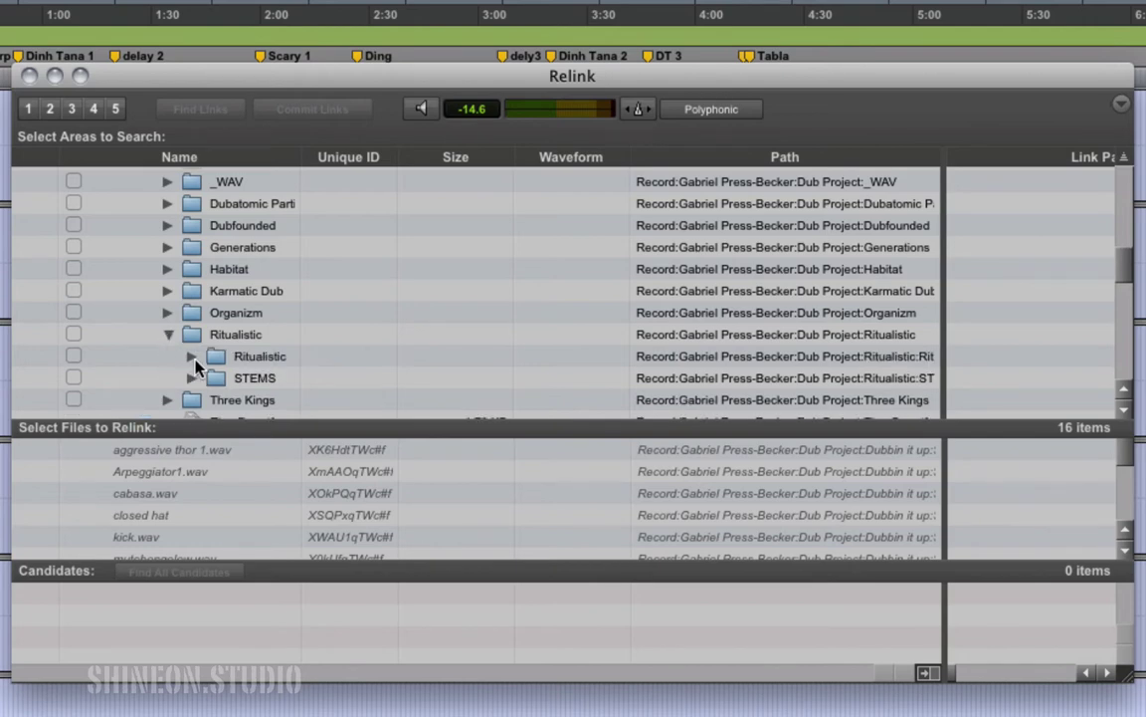
left_click(193, 358)
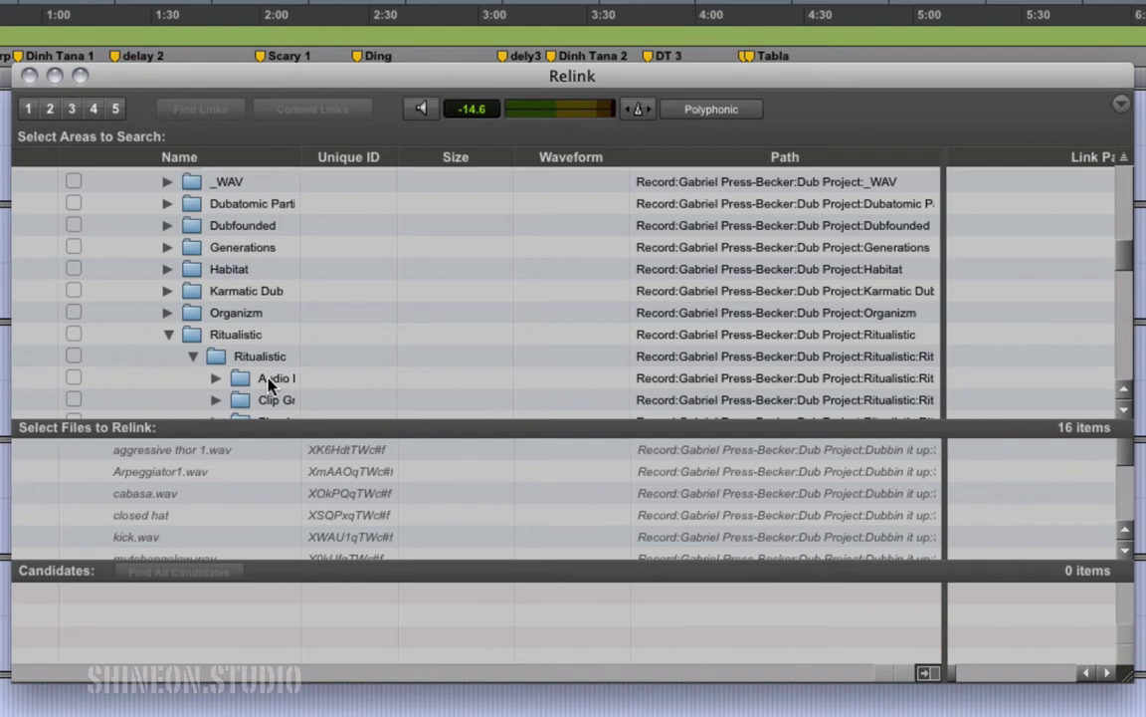
left_click_drag(1125, 256, 1128, 284)
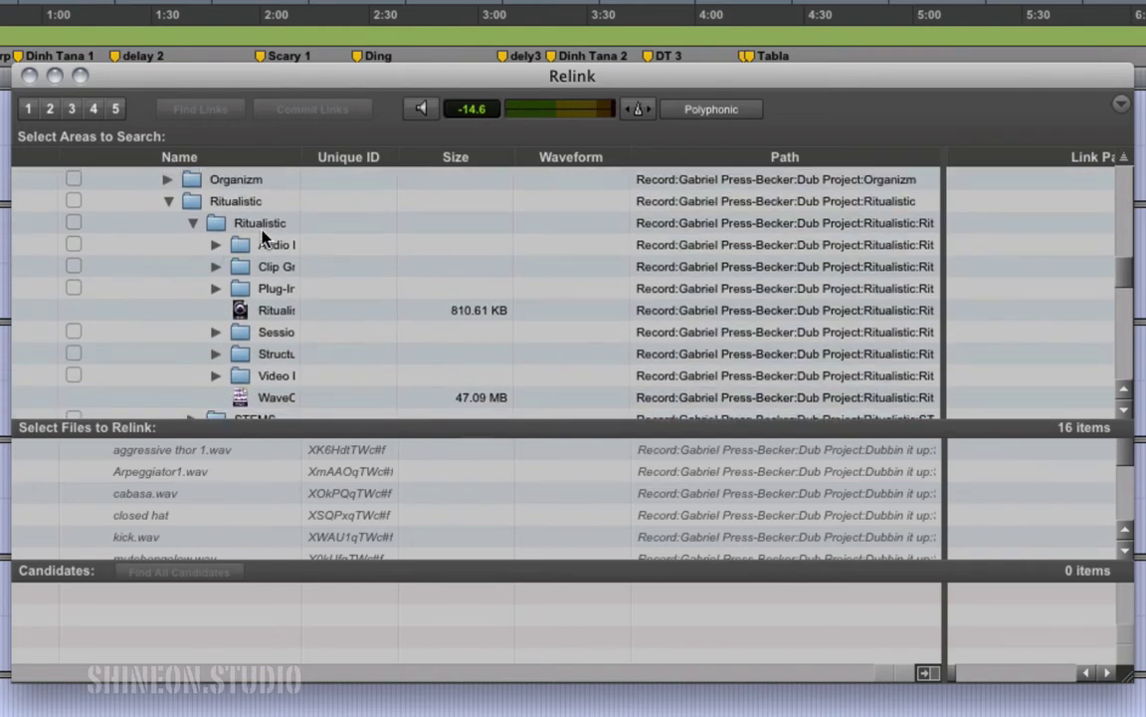
left_click(73, 244)
scroll(1129, 284, "down", 5)
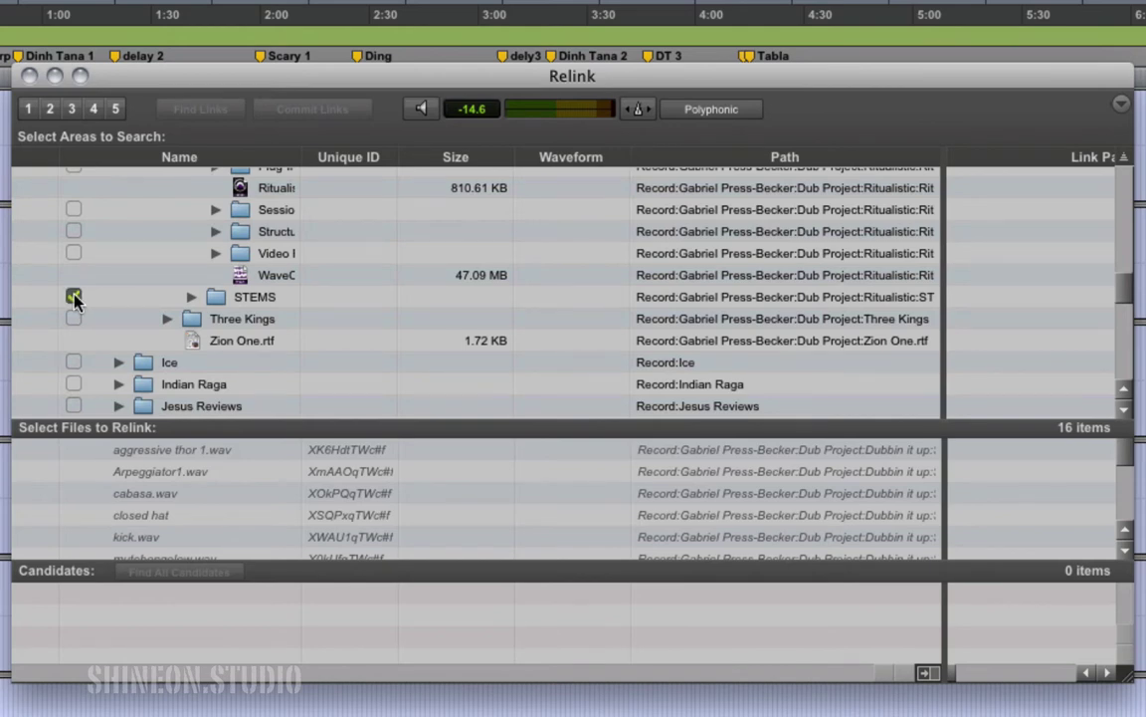
- Find candidates for aggressive thor 1.wav, Arpeggiator1.wav and cabasa.wav and link each to its match
left_click(138, 448)
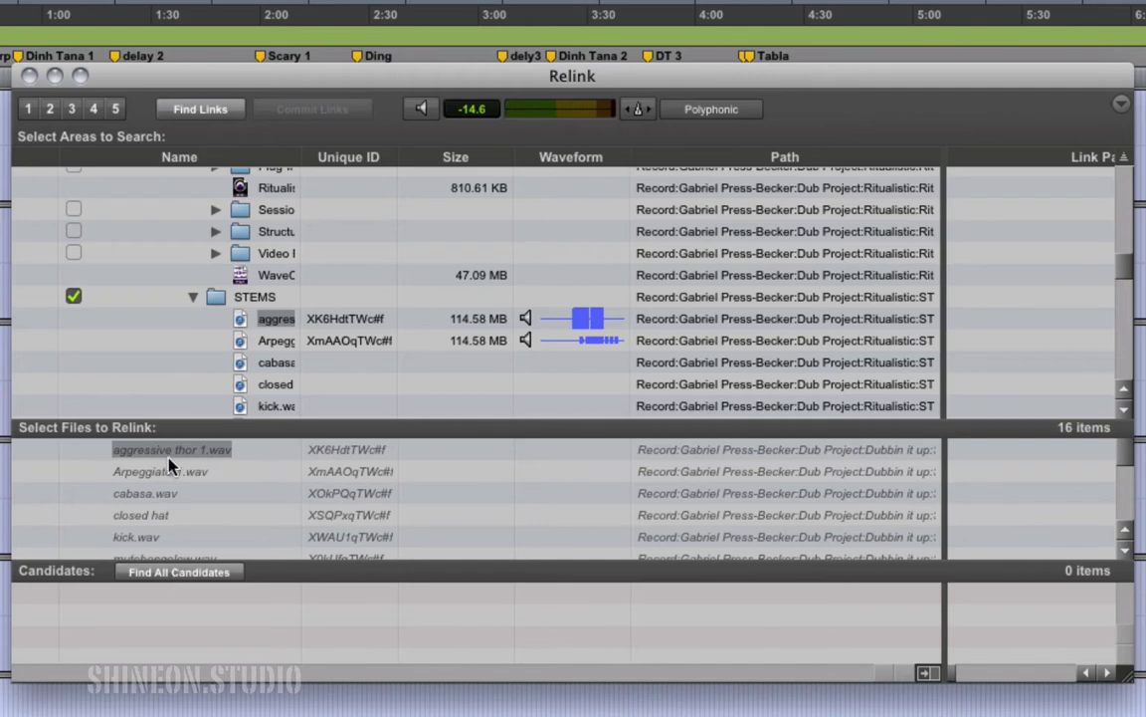
left_click(179, 572)
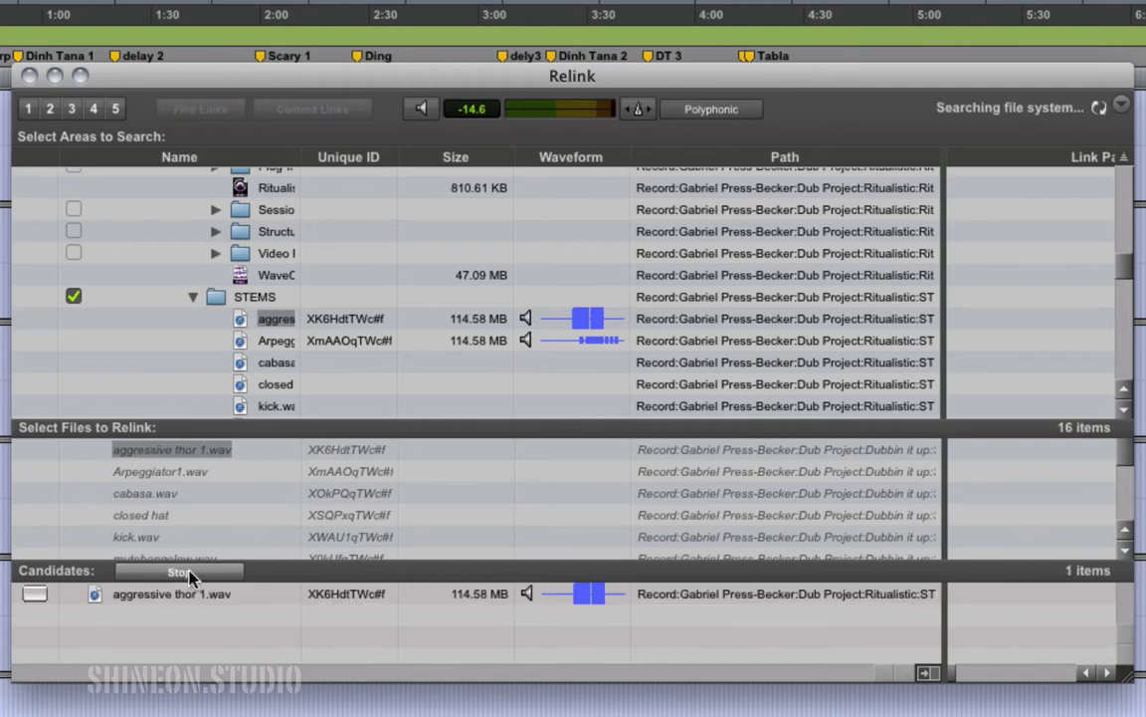
left_click(35, 595)
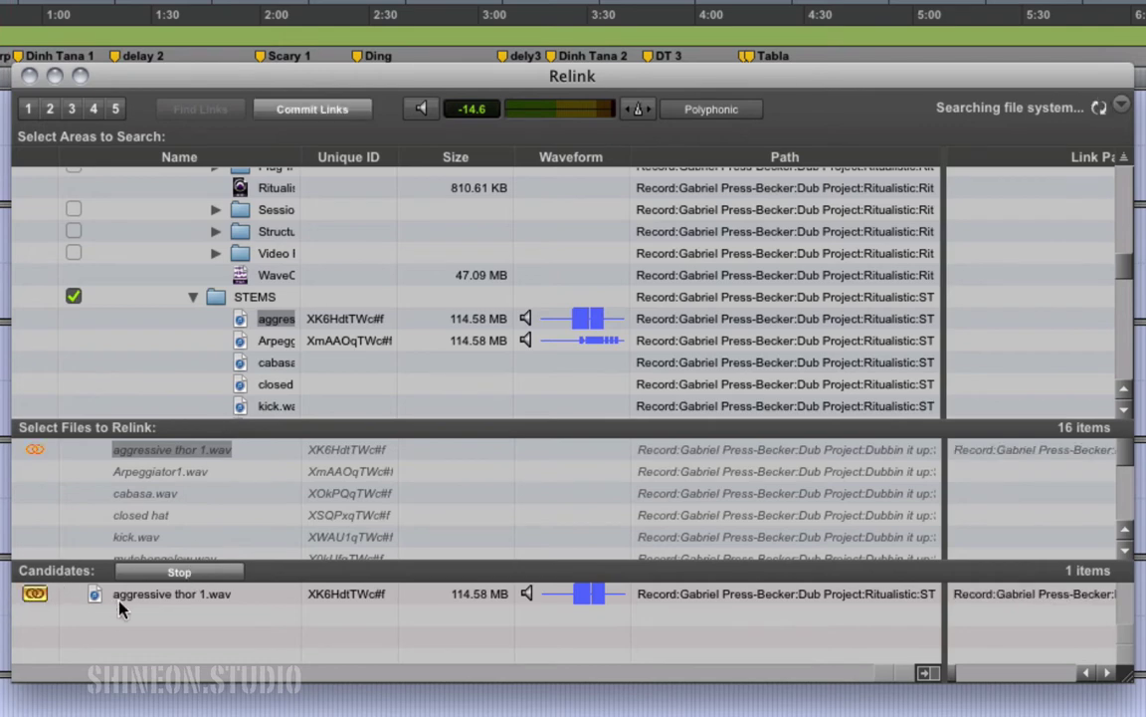
left_click(154, 476)
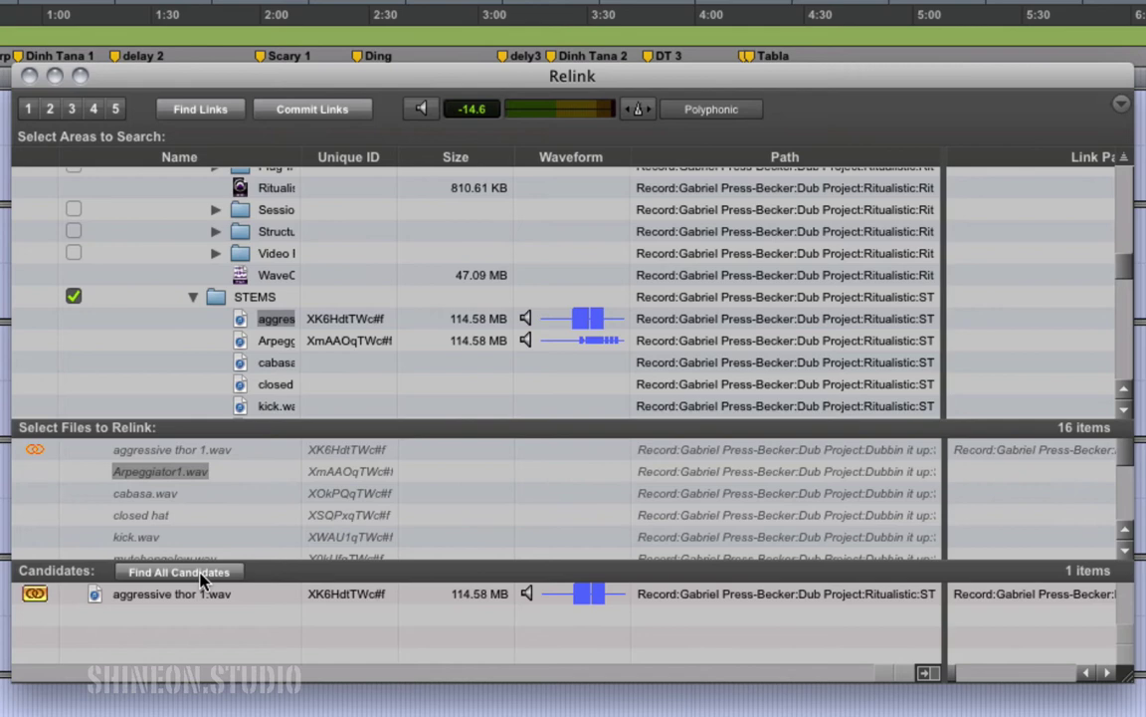
left_click(179, 572)
left_click(35, 617)
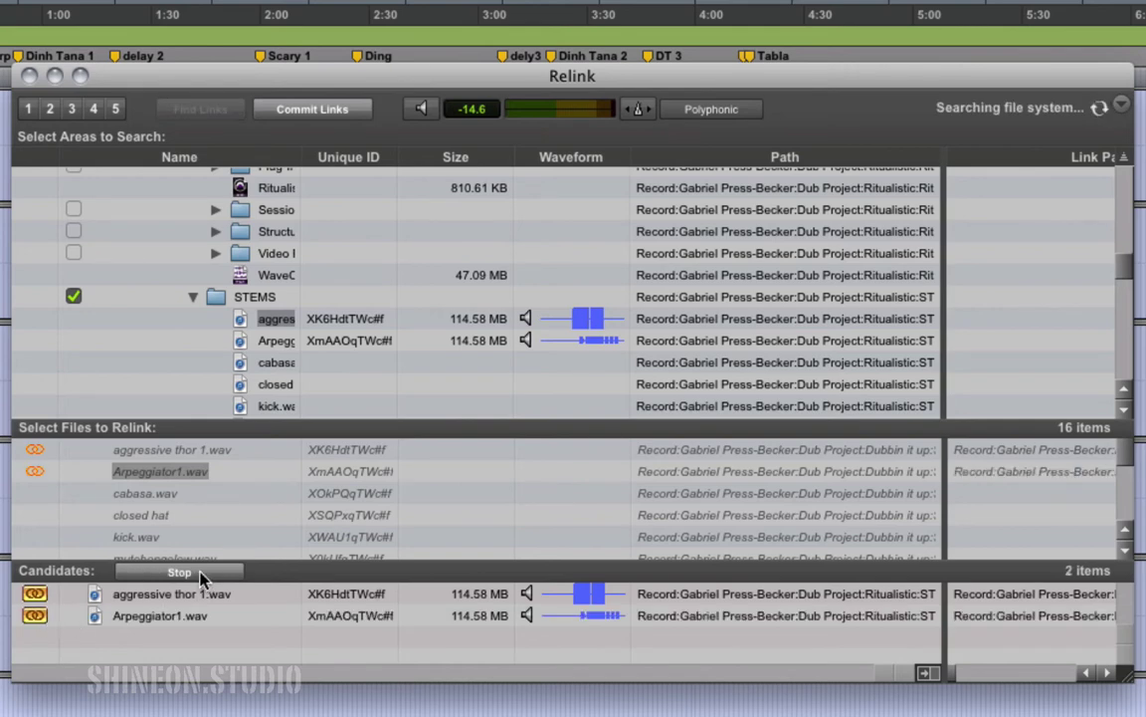
left_click(149, 495)
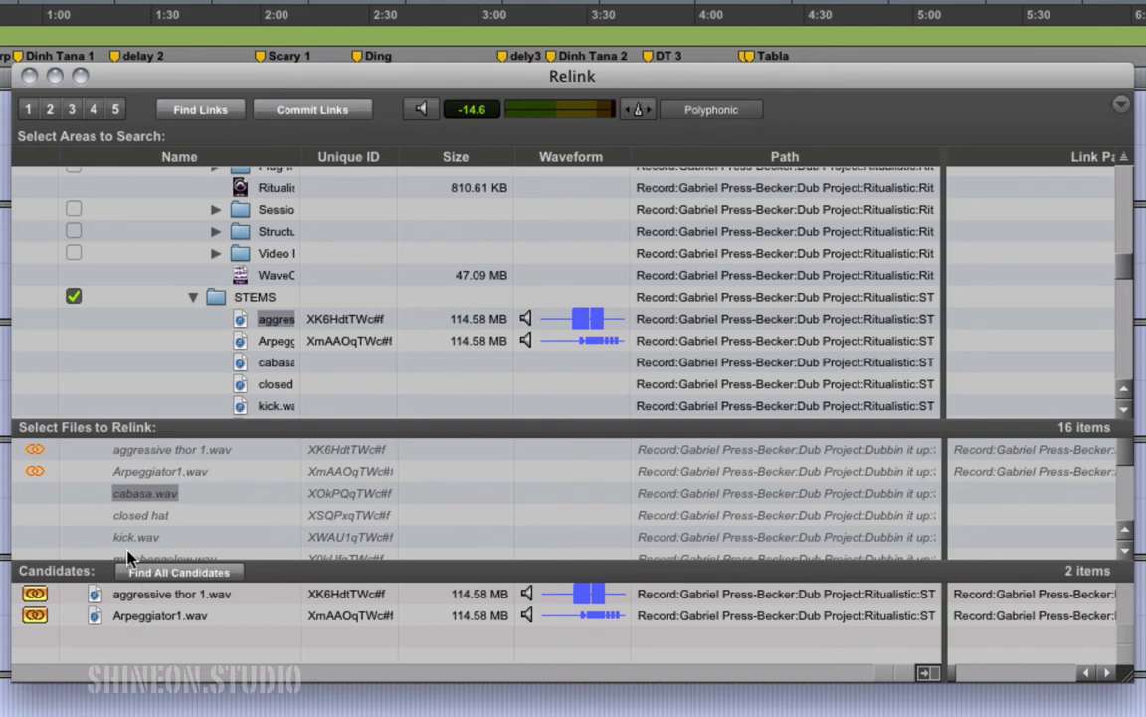
left_click(179, 572)
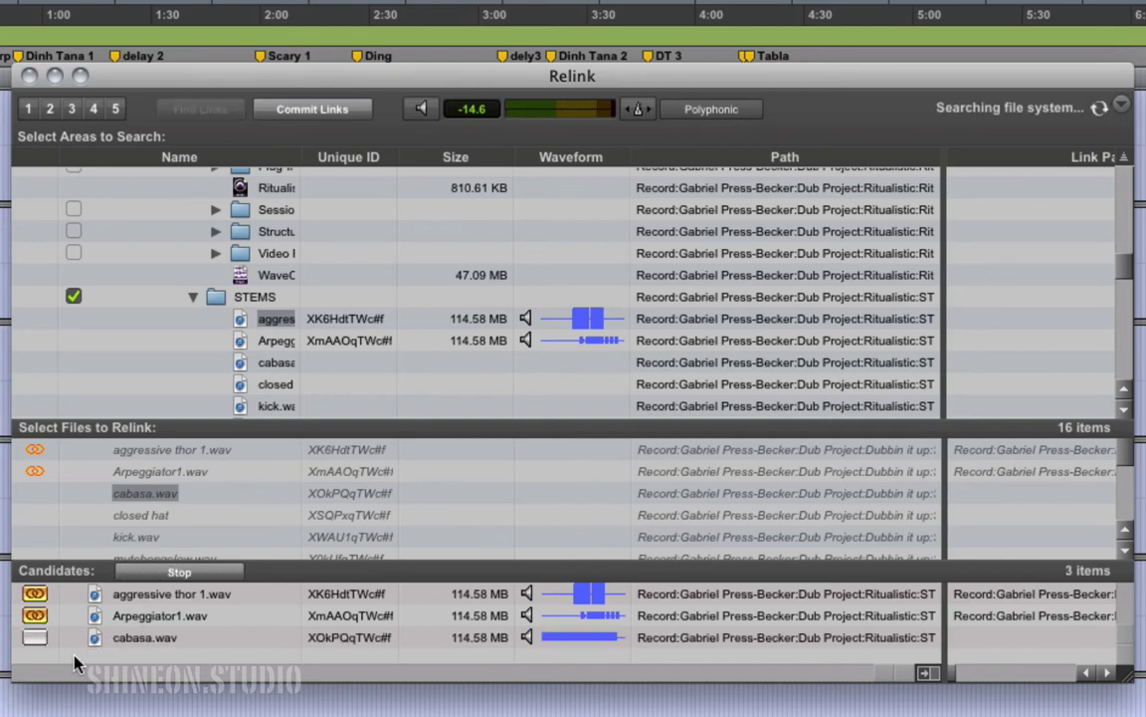
left_click(36, 638)
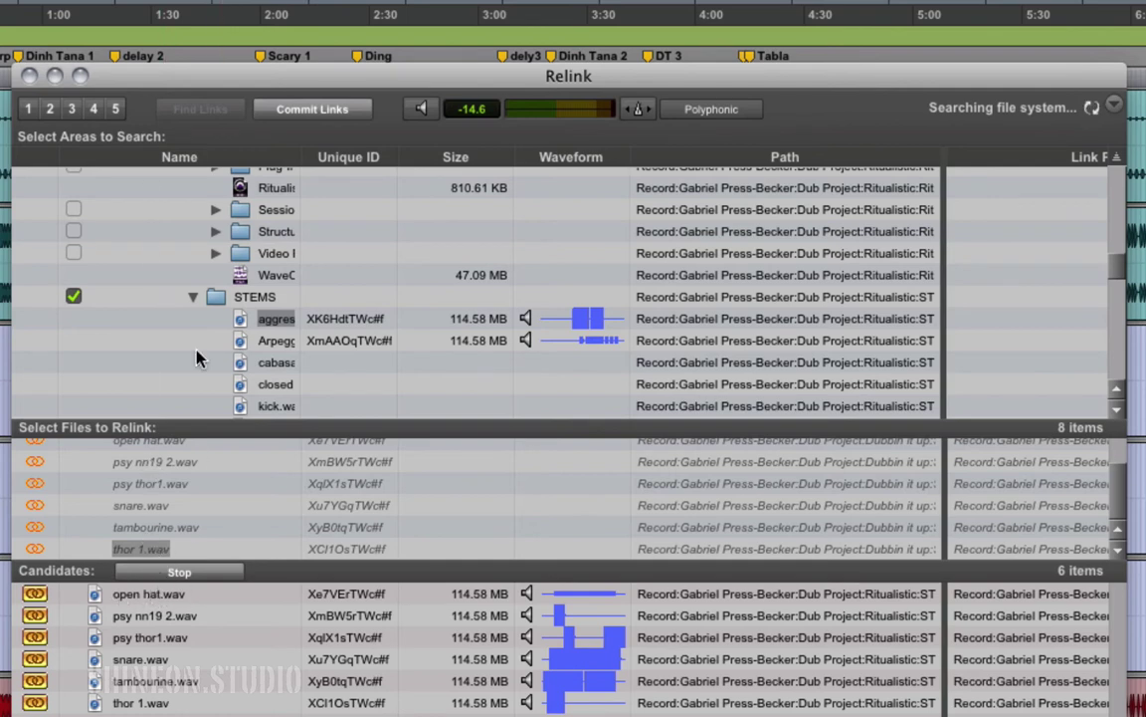
- Commit the pending links, then link nn19 1.wav and nn19 3.wav and commit again
left_click(314, 116)
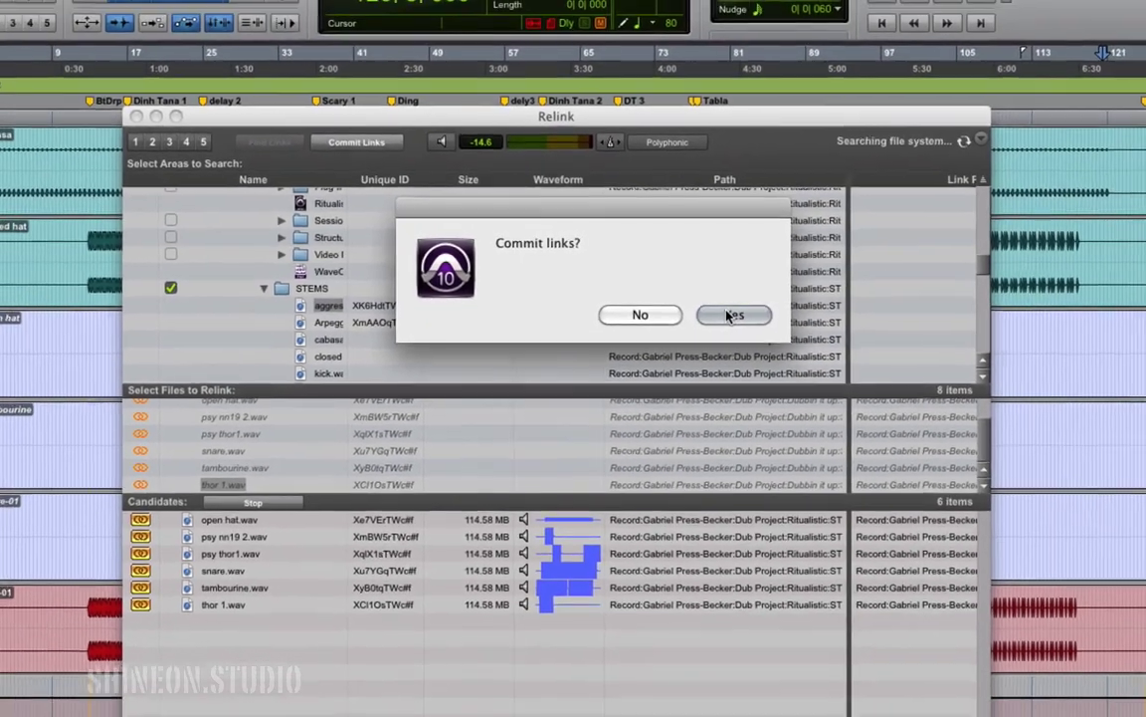
left_click(772, 325)
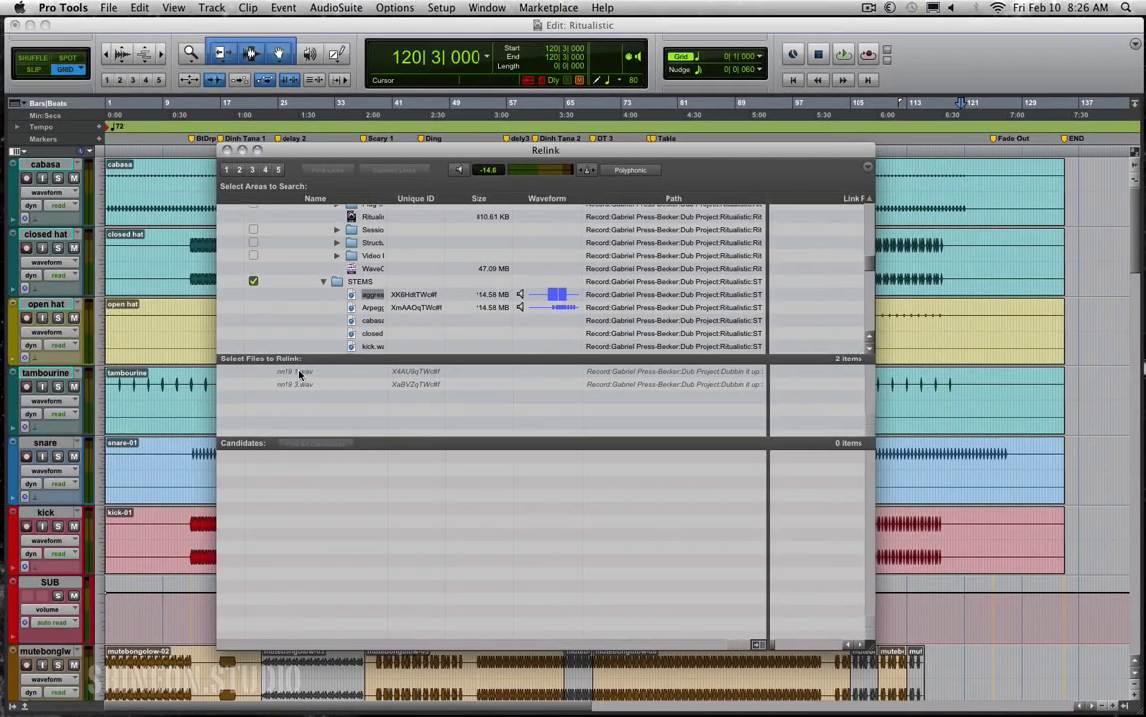
left_click(299, 373)
left_click(318, 444)
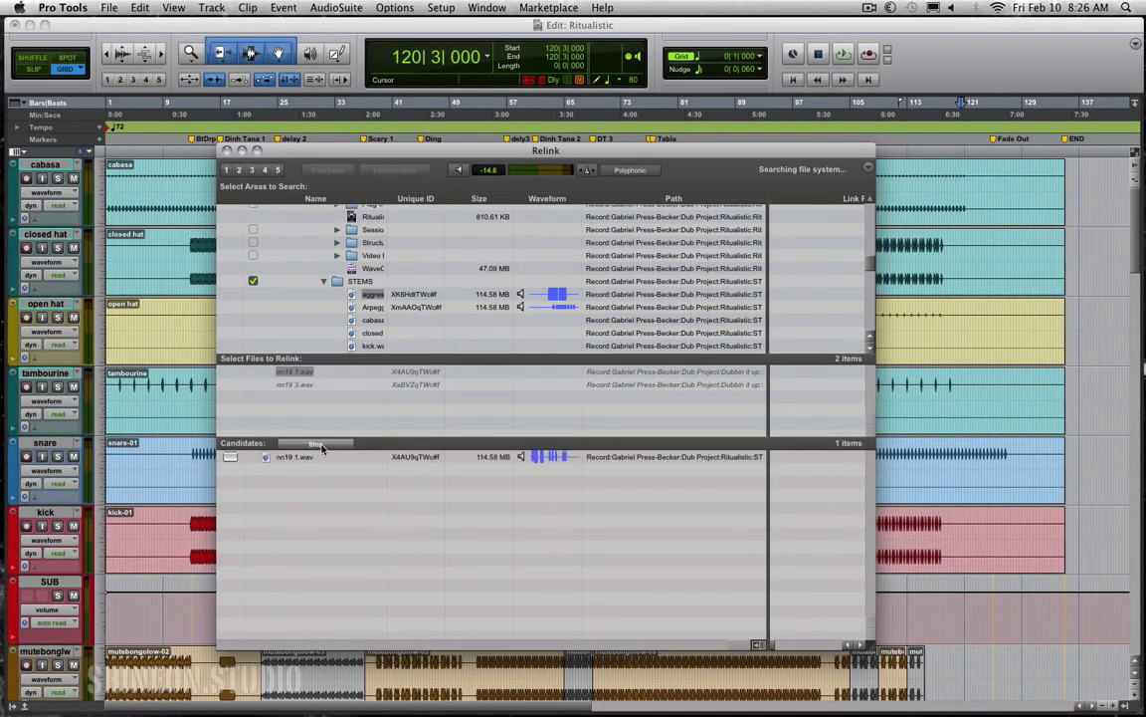
left_click(230, 457)
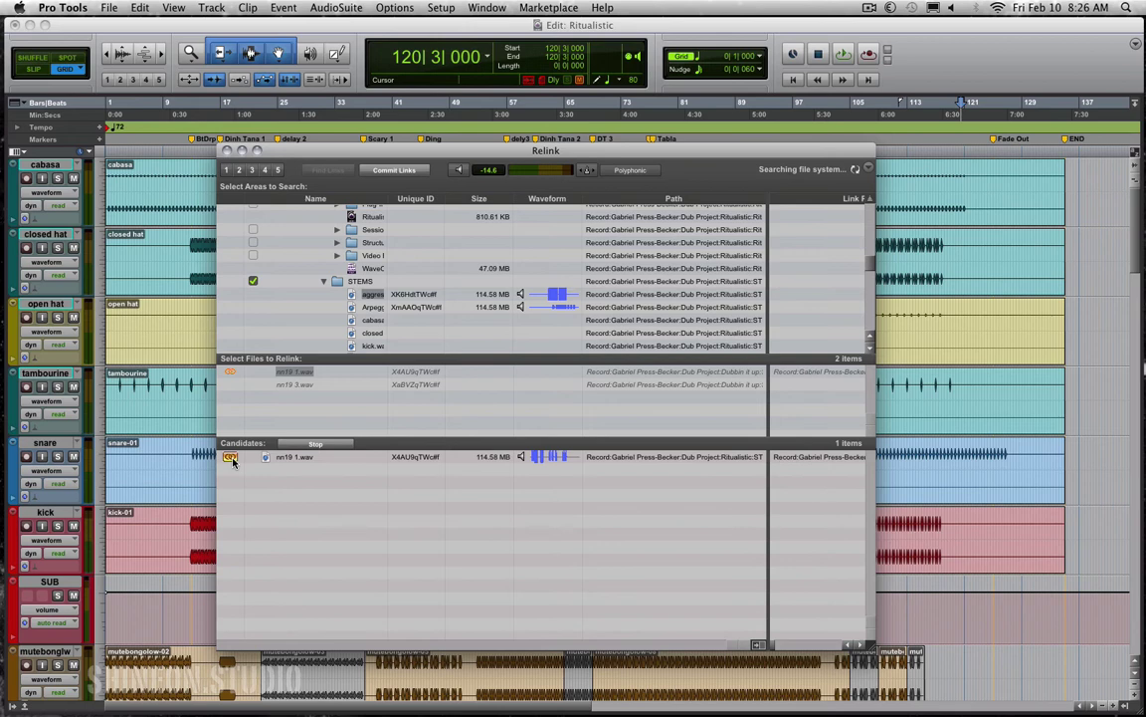
left_click(305, 387)
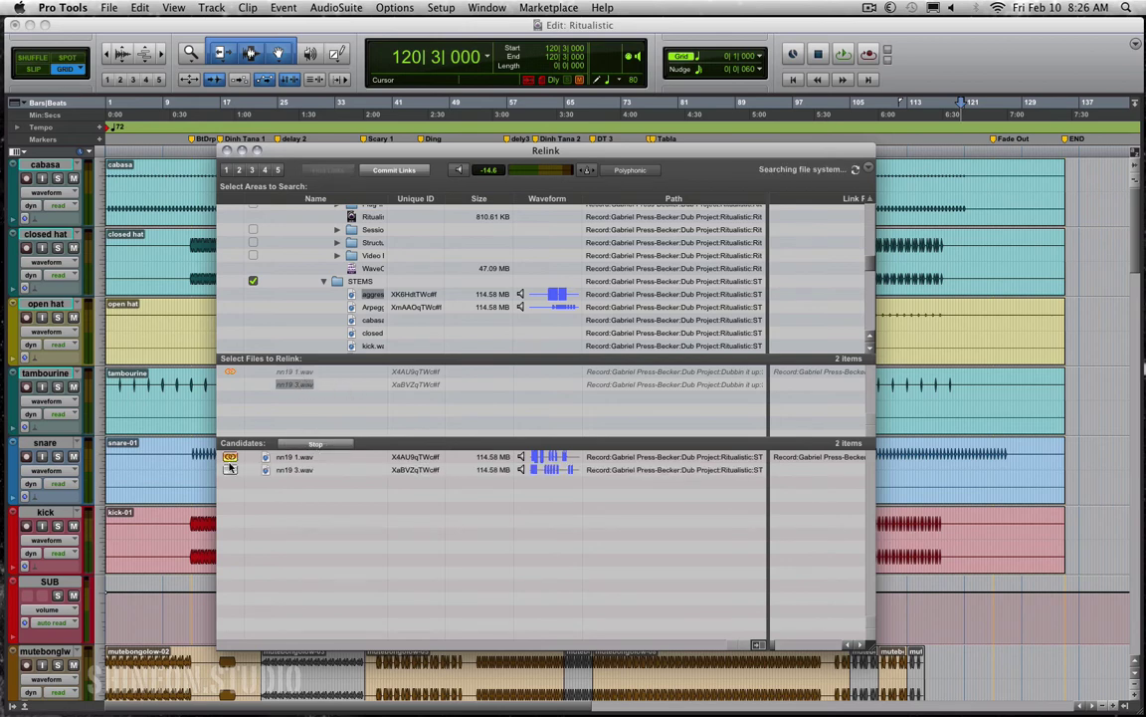
left_click(230, 469)
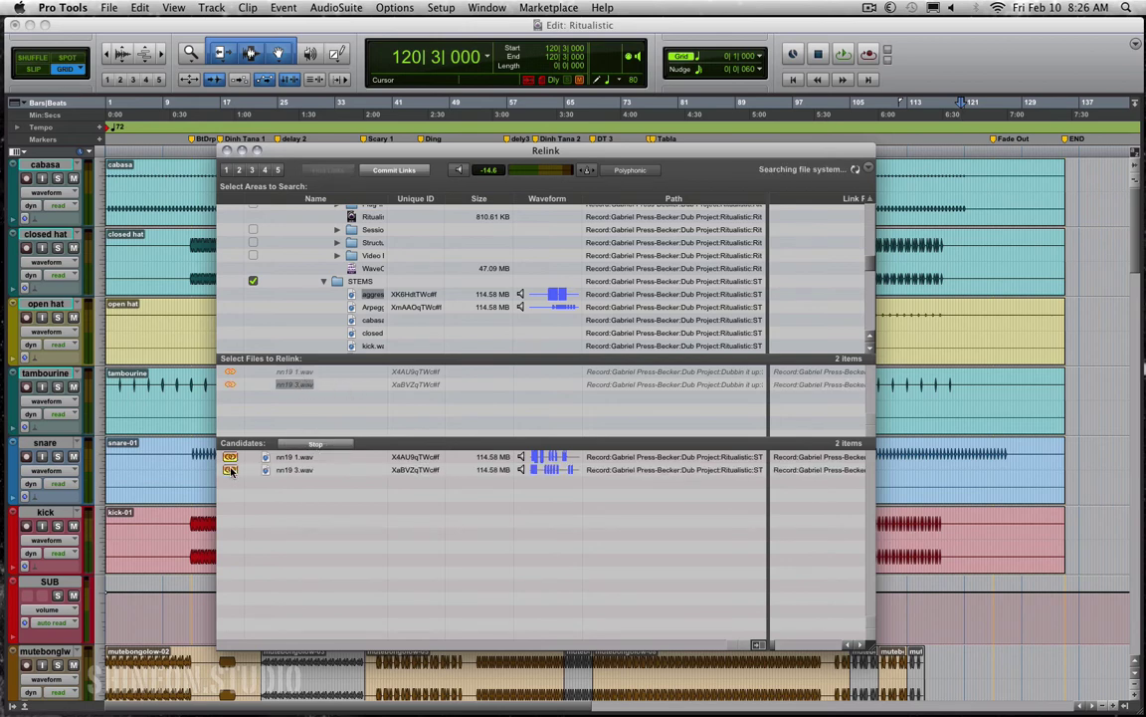
left_click(388, 171)
left_click(671, 300)
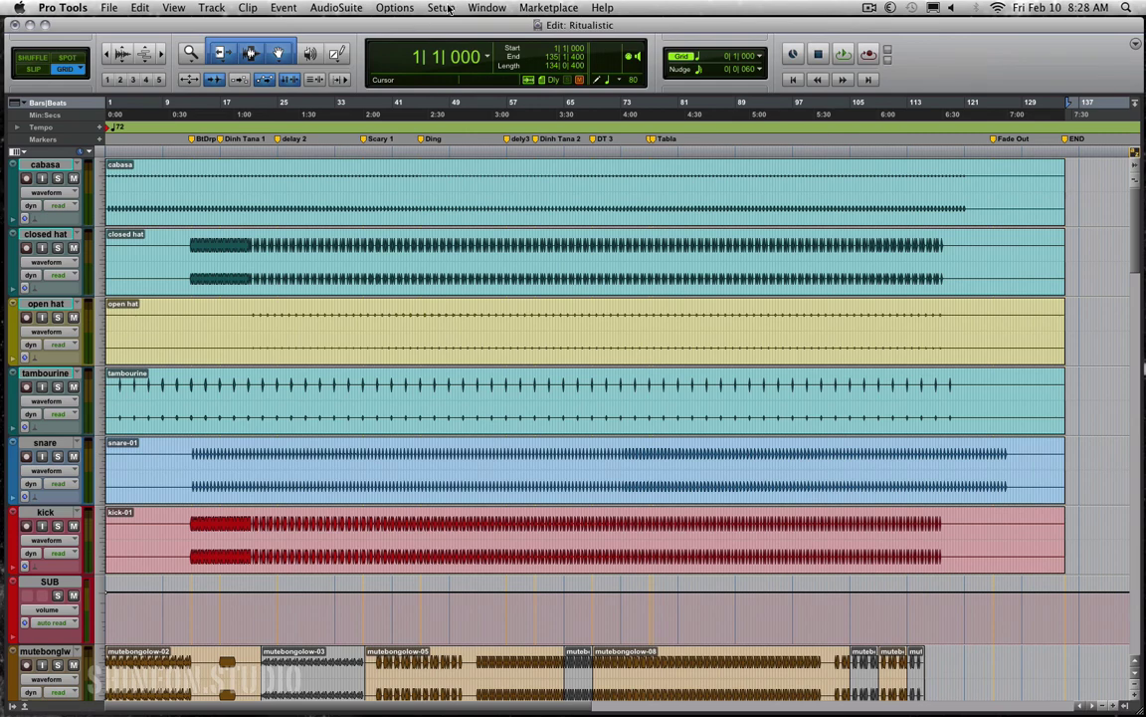
- Open Setup > Disk Allocation and show the root folder choices for track psy nn19 2
left_click(444, 7)
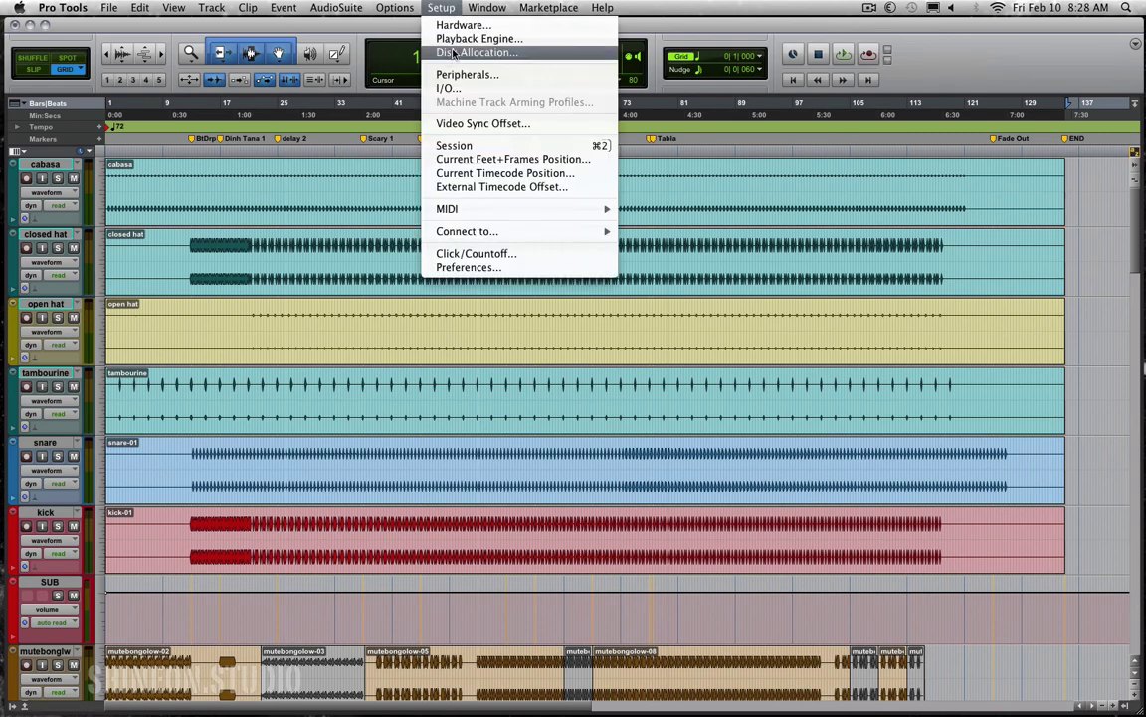
left_click(454, 53)
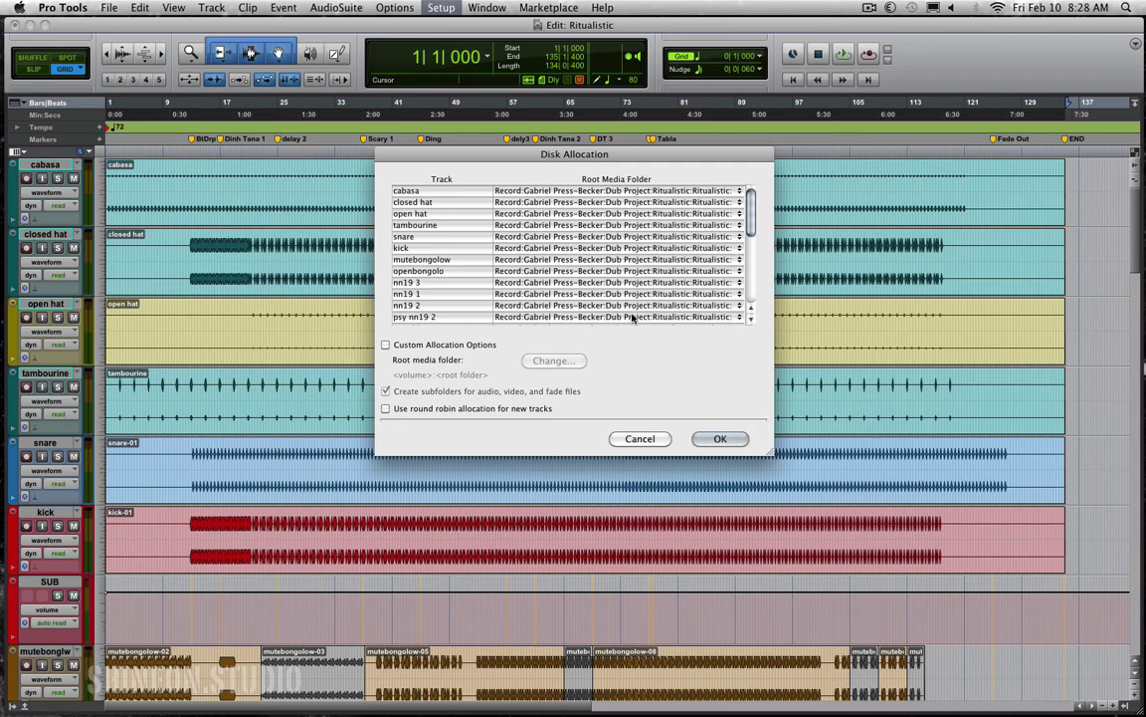
left_click(738, 317)
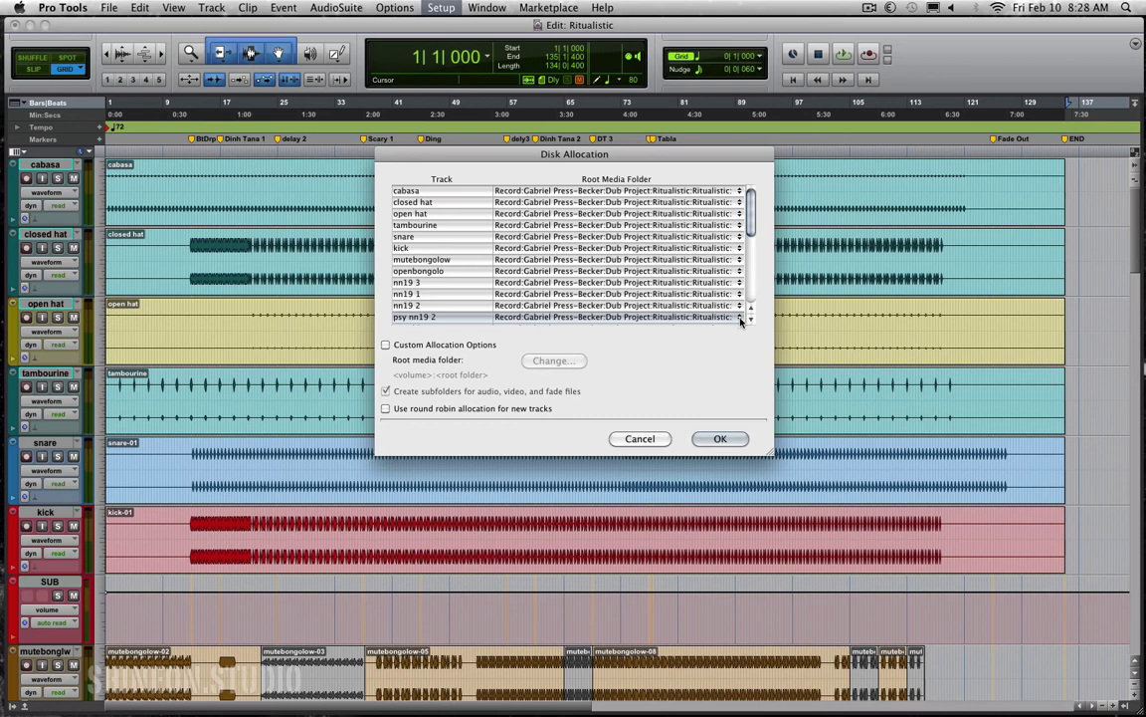
left_click(916, 316)
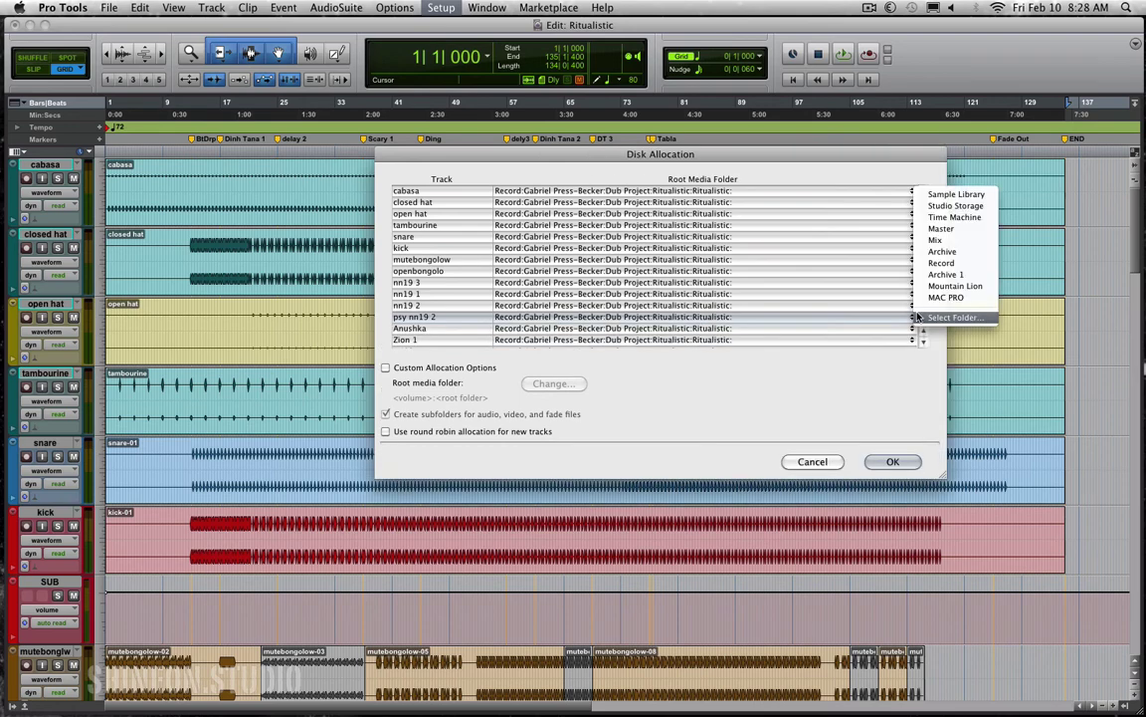
- Use Select Folder for psy nn19 2 and browse to Ritualistic > Ritualistic > STEMS
left_click(926, 317)
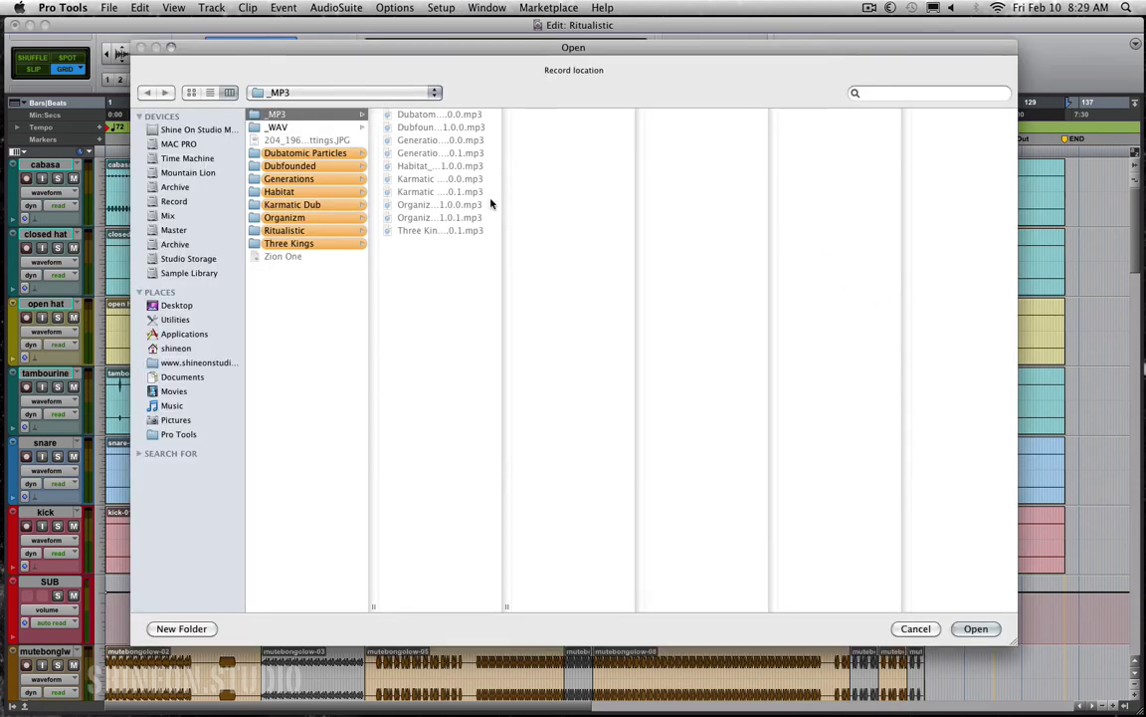
left_click(291, 232)
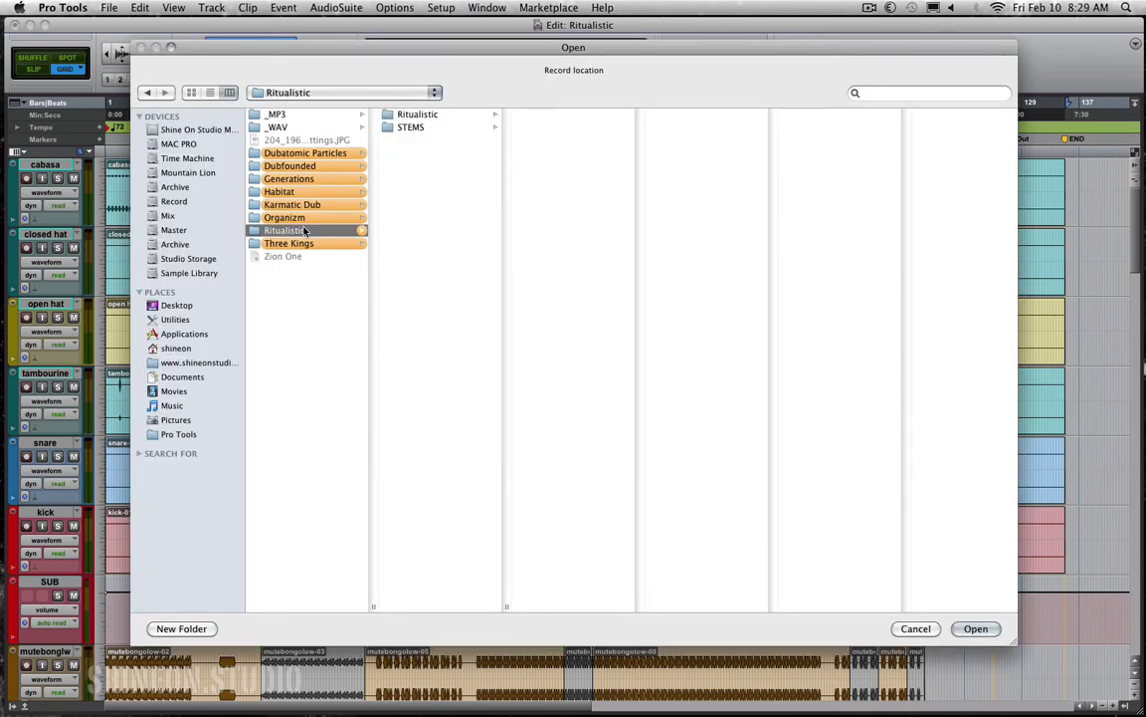
left_click(416, 116)
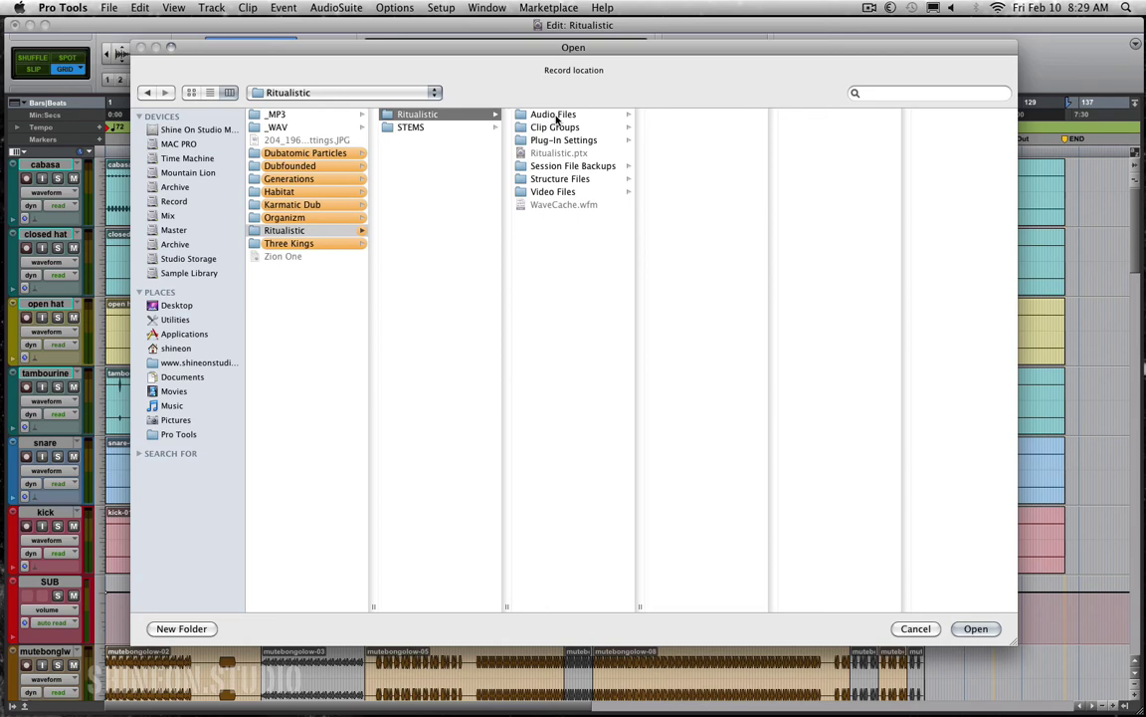
left_click(411, 127)
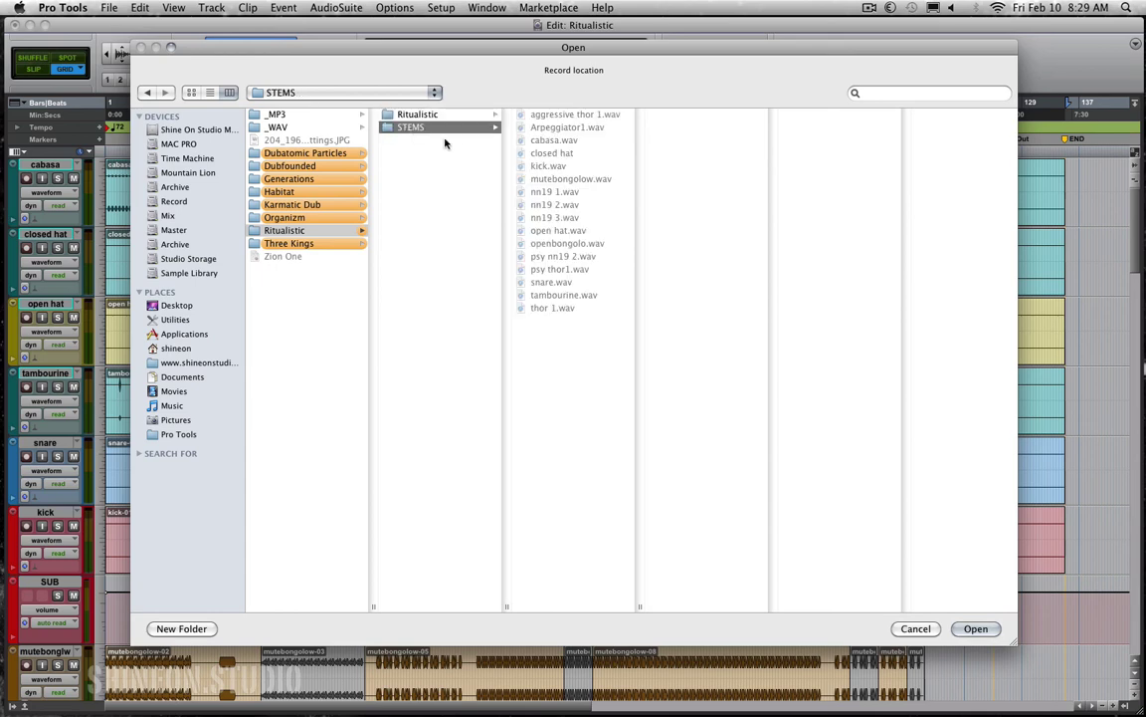